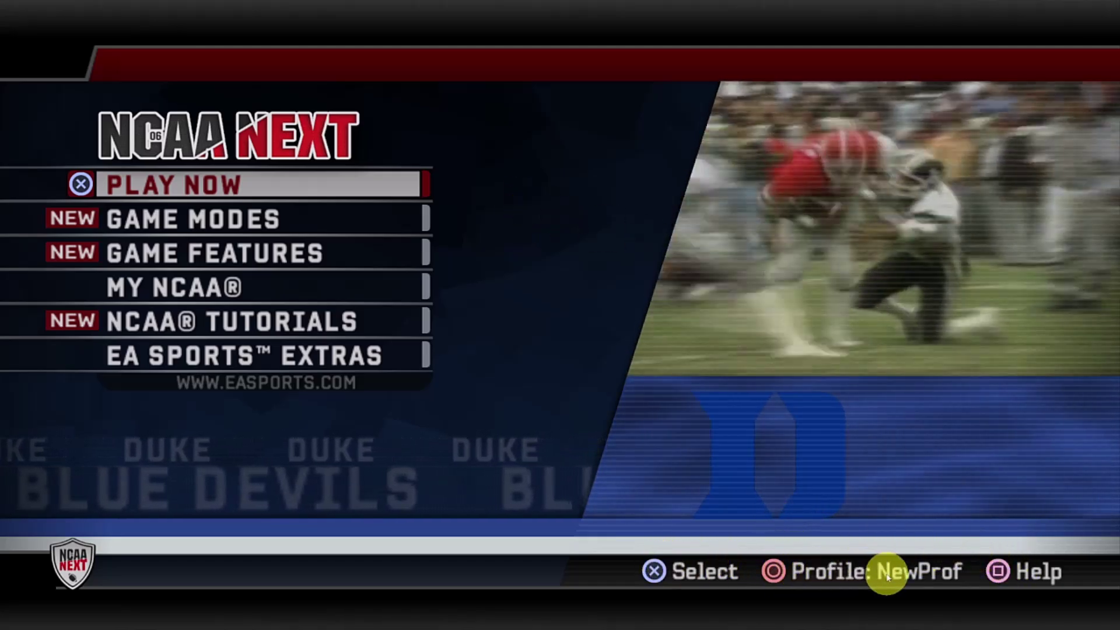
Open the profile menu from the main menu to show the active NewProf profile
key("l")
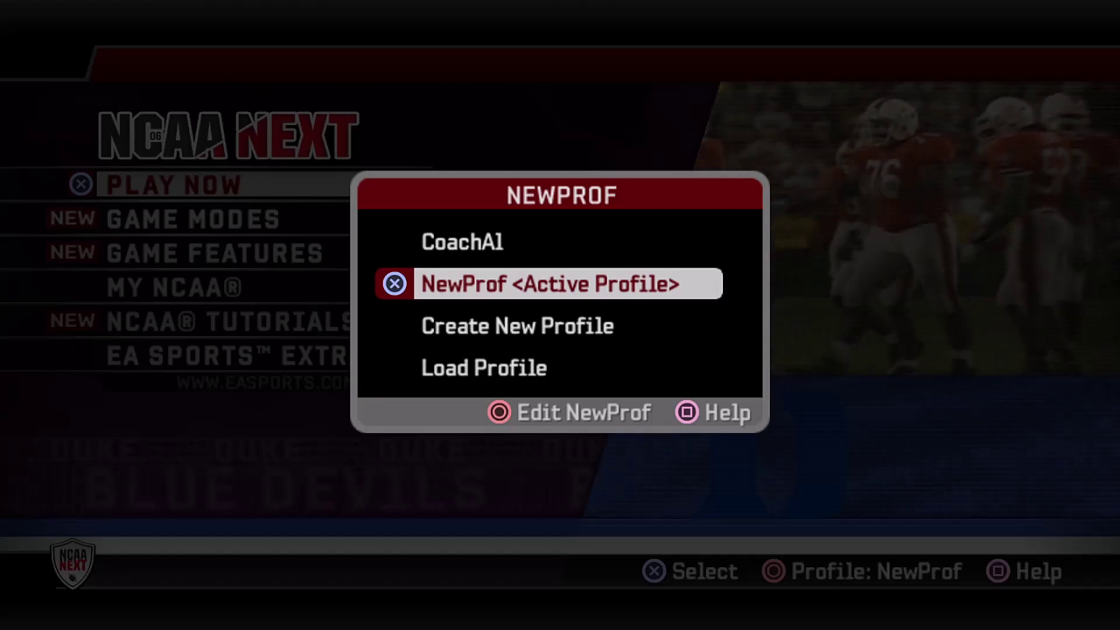
Create a new profile named NewProf that replaces the old NewProf without saving its data
key("Down")
key("Return")
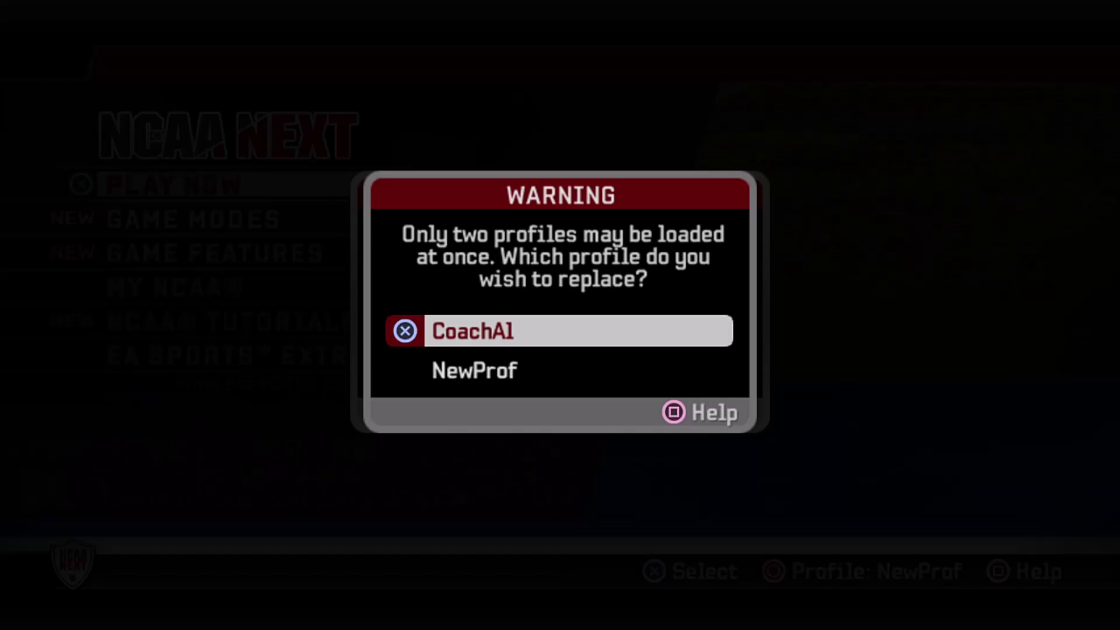
key("Down")
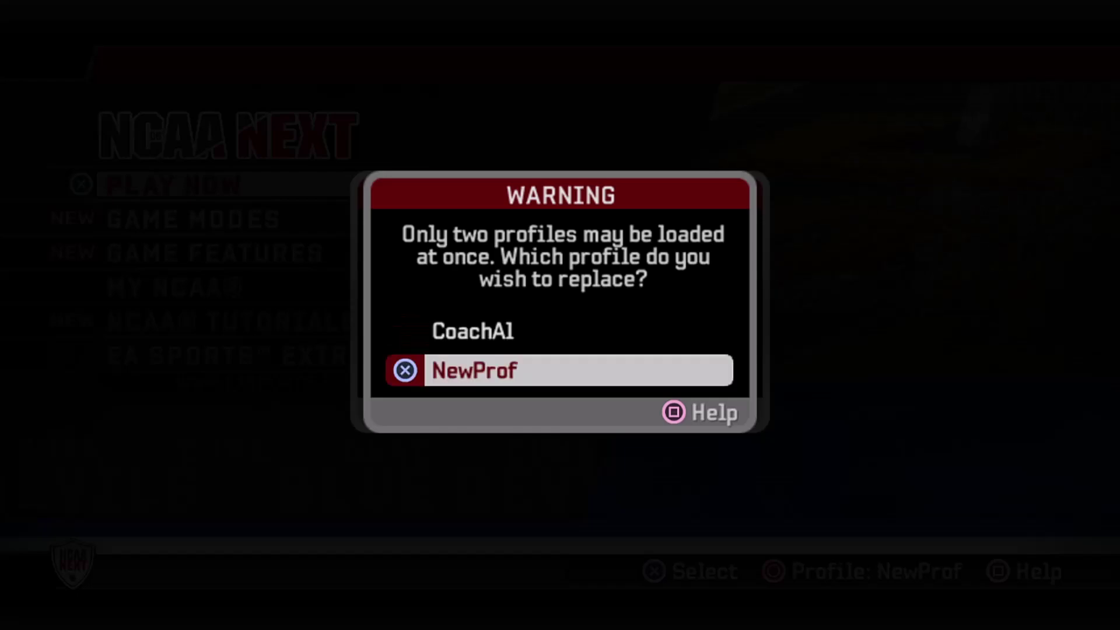
key("Return")
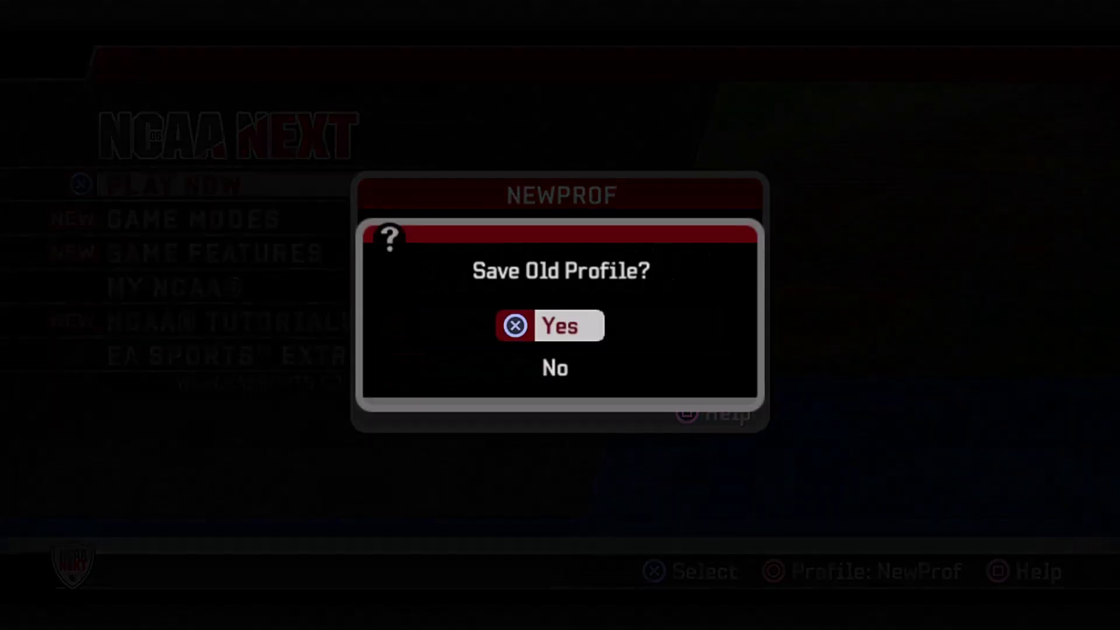
key("Down")
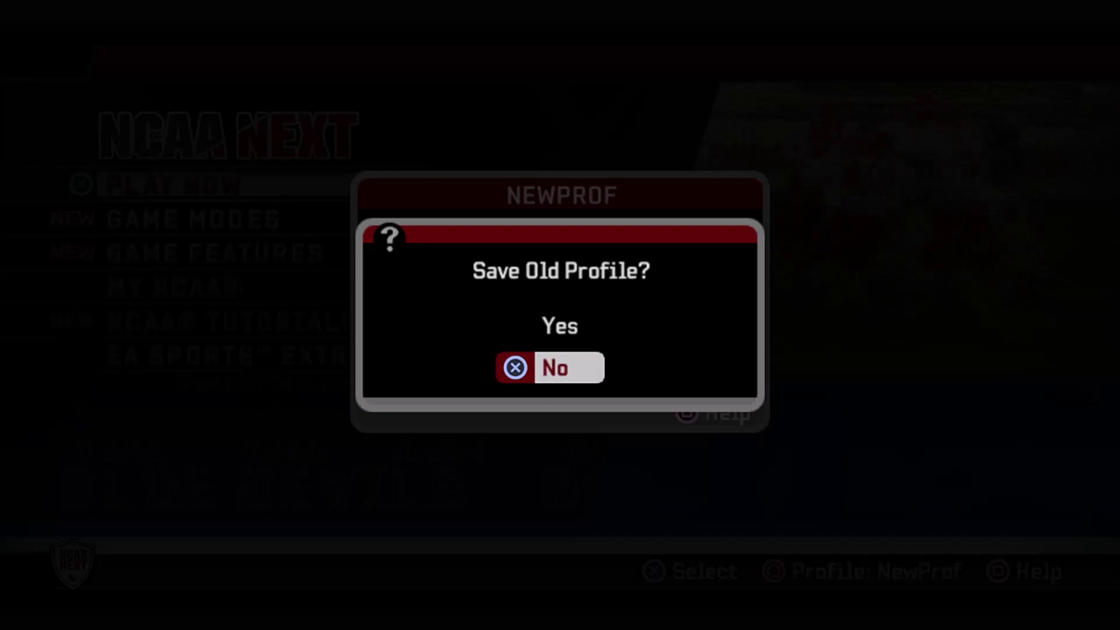
key("Return")
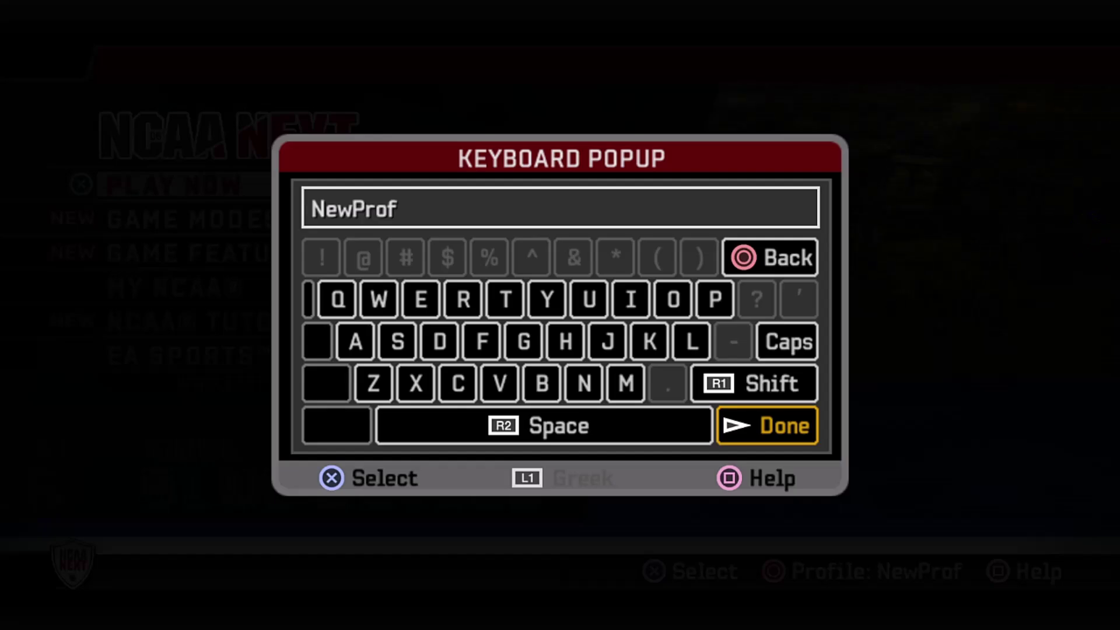
key("Return")
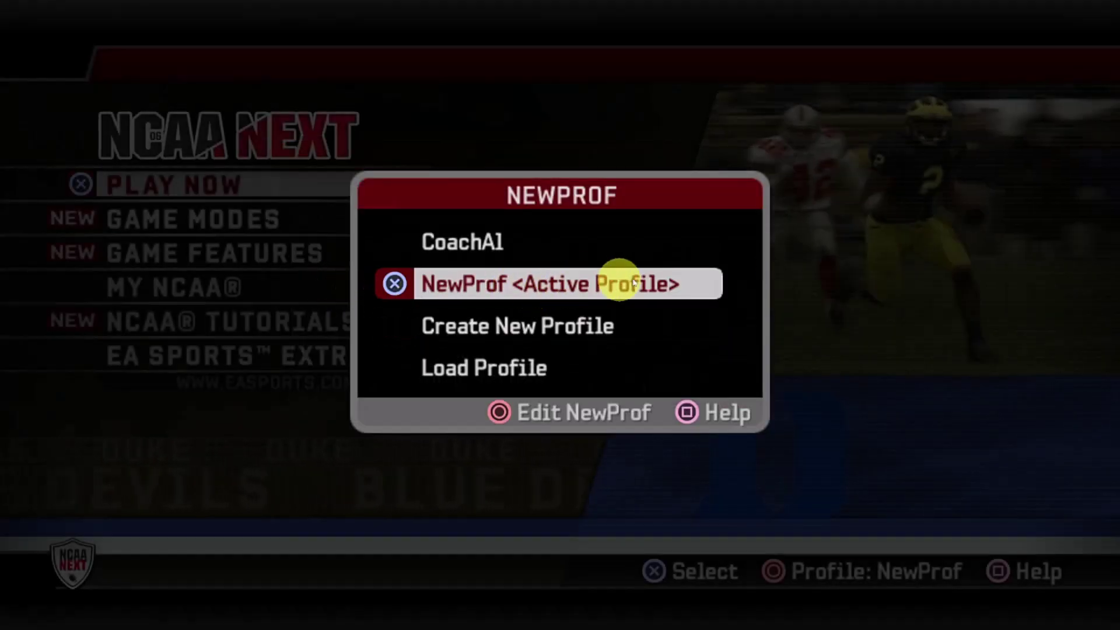
Close the profile list with NewProf still active, back on the main menu
key("Up")
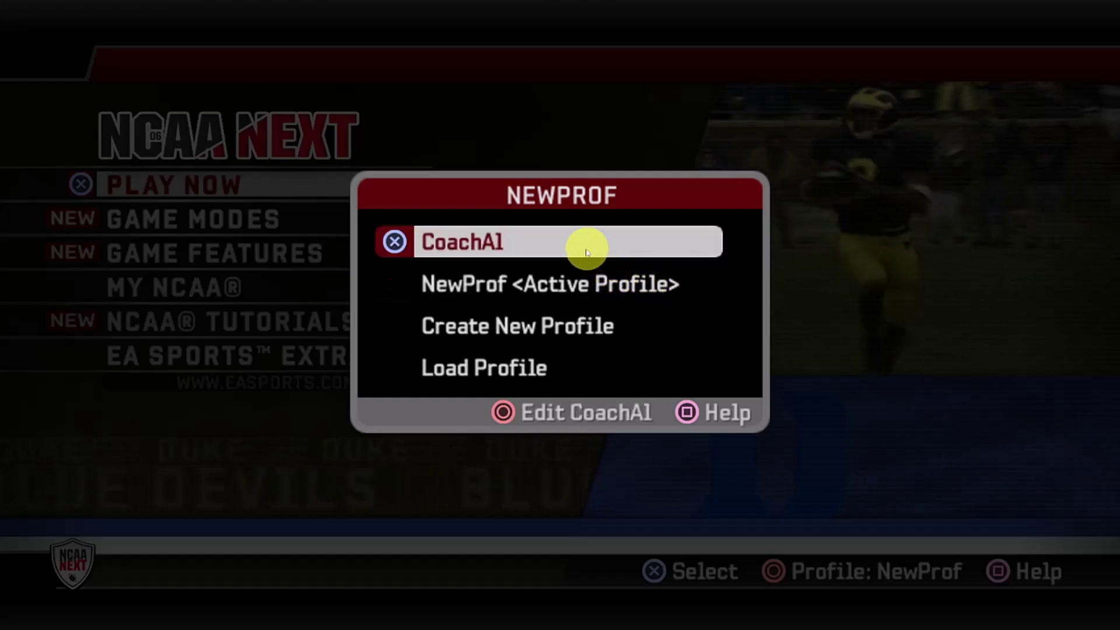
key("Down")
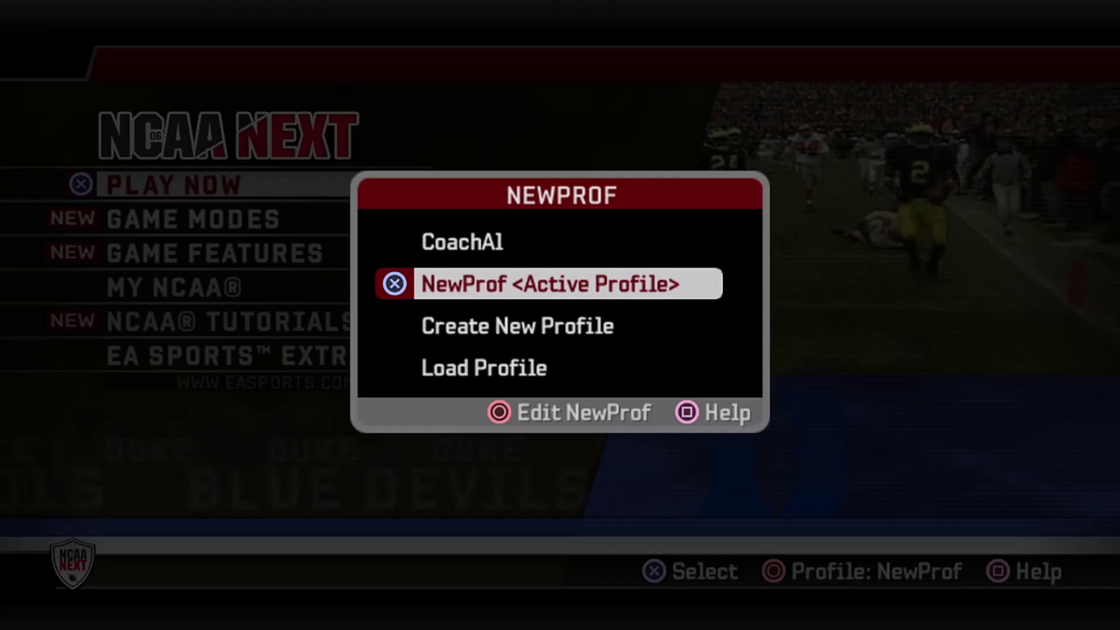
key("Return")
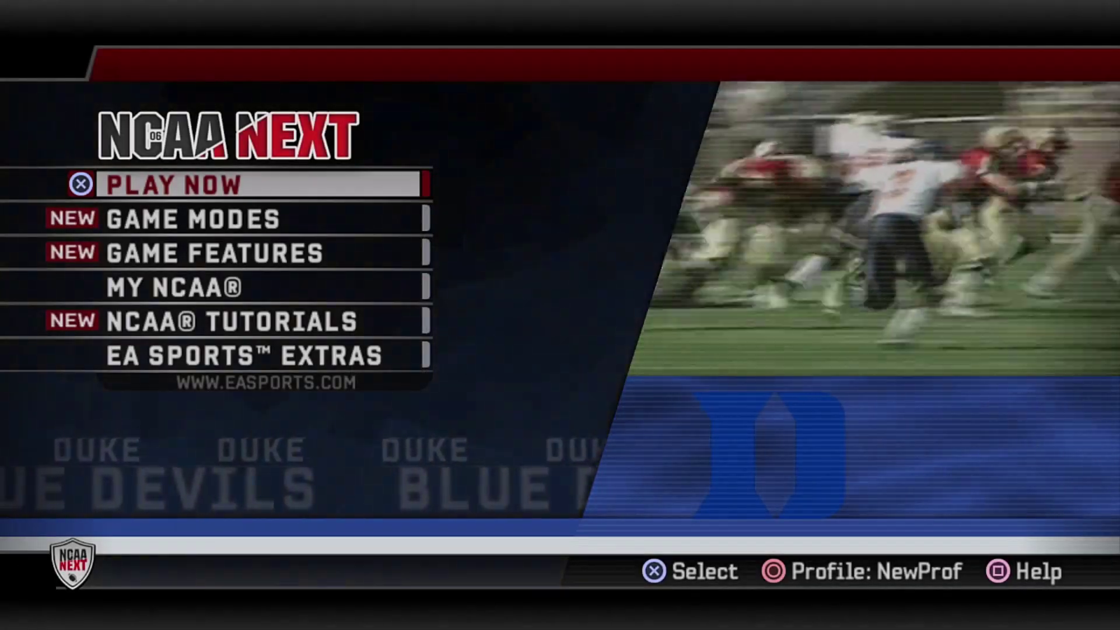
key("Down")
key("Down")
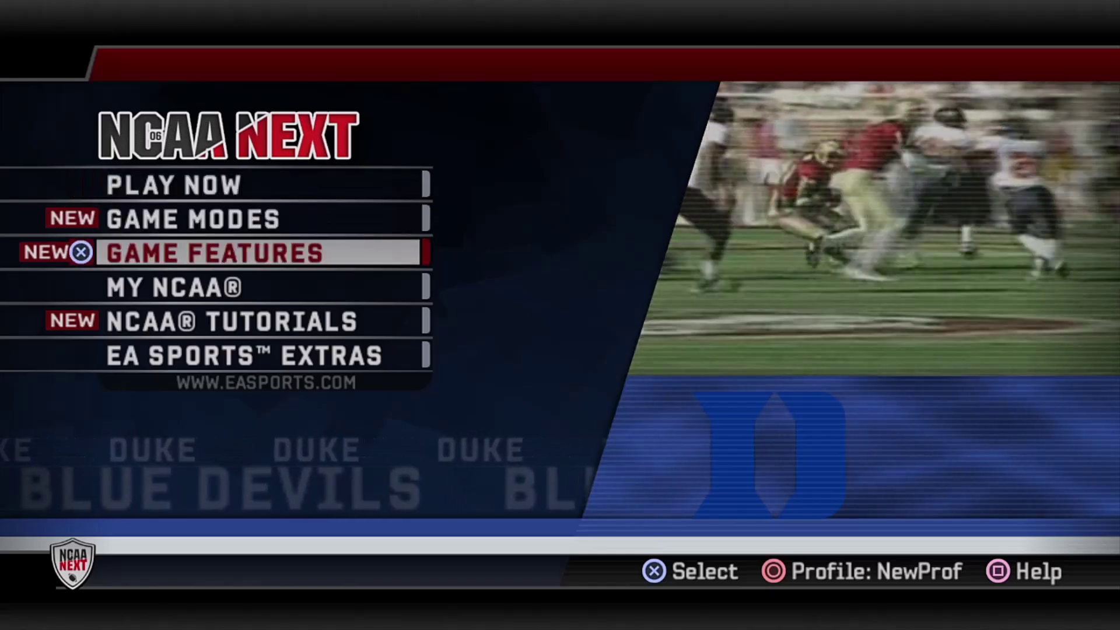
Go to Game Features > Playbooks / Audibles > Playbooks and open the Choose Playbook list
key("Return")
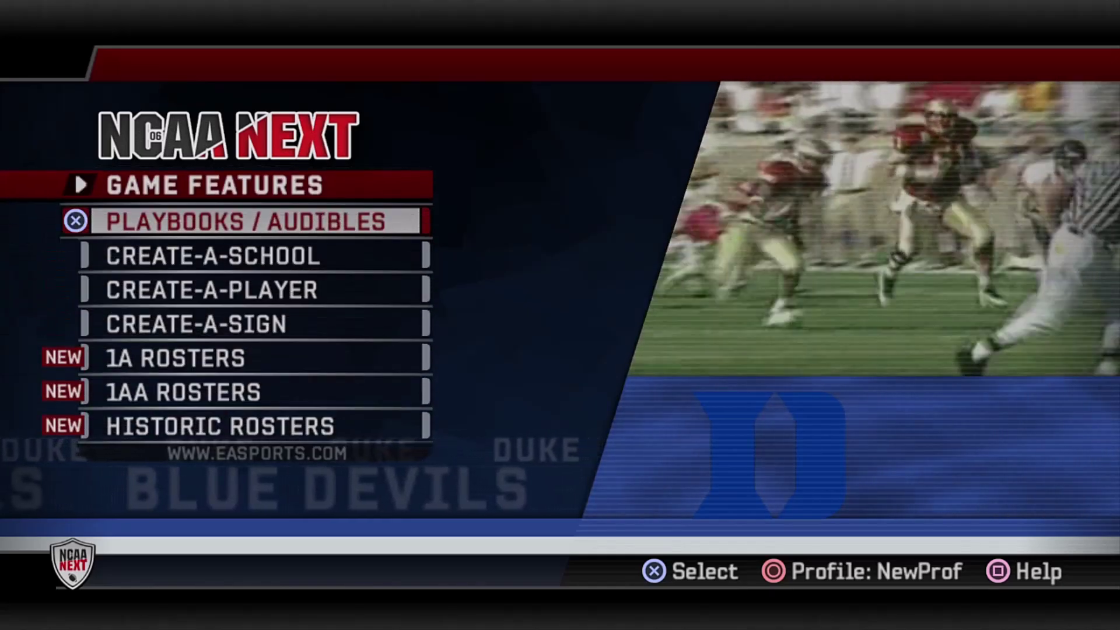
key("Return")
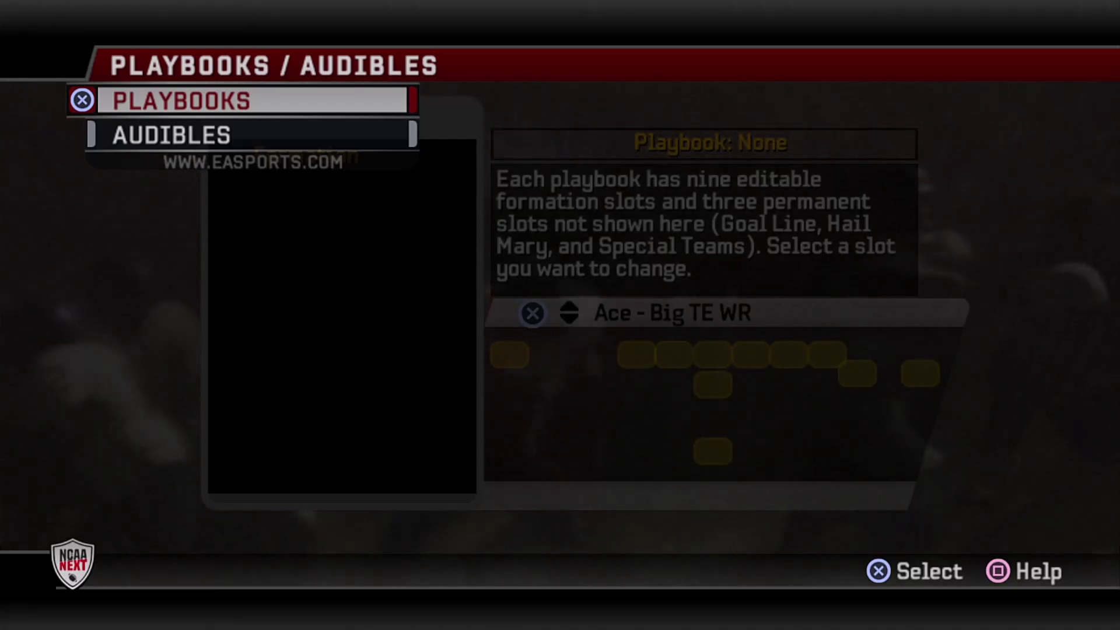
key("Return")
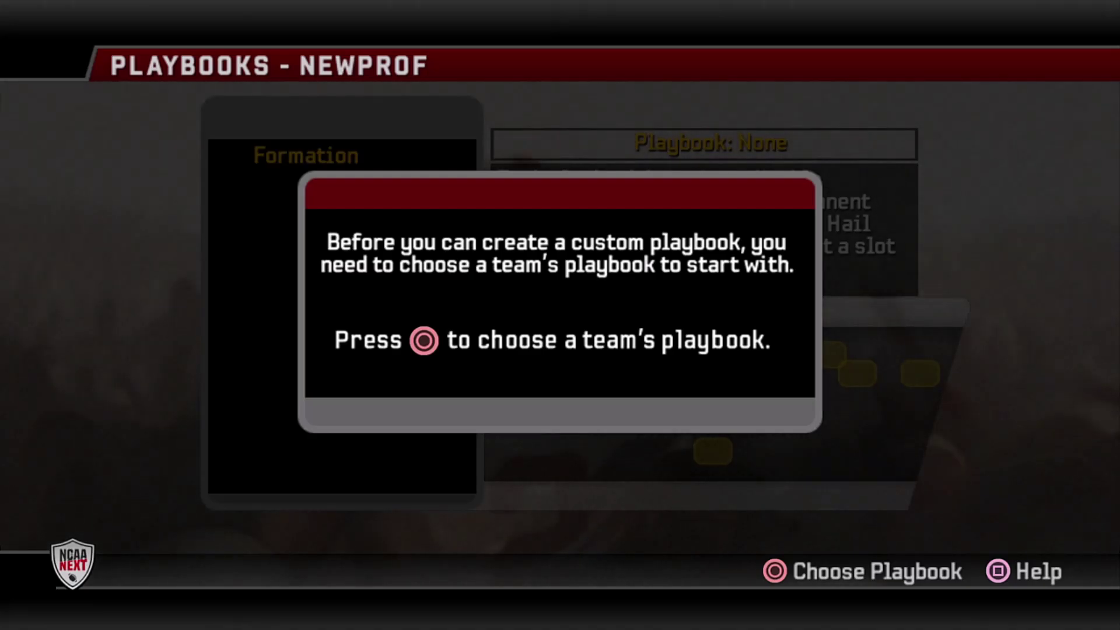
key("Return")
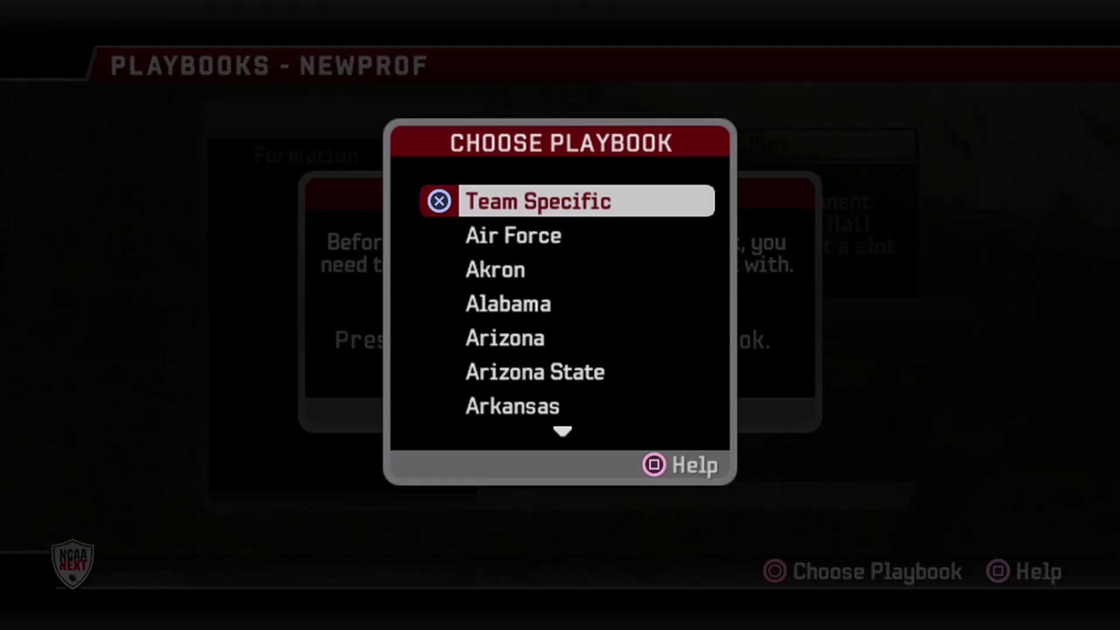
Browse the Choose Playbook list and load Air Force as NewProf's base playbook
key("Down")
key("Down")
key("Down")
key("Down")
key("Down")
key("Down")
key("Down")
key("Down")
key("Down")
key("Down")
key("Down")
key("Down")
key("Down")
key("Down")
key("Down")
key("Down")
key("Down")
key("Down")
key("Down")
key("Down")
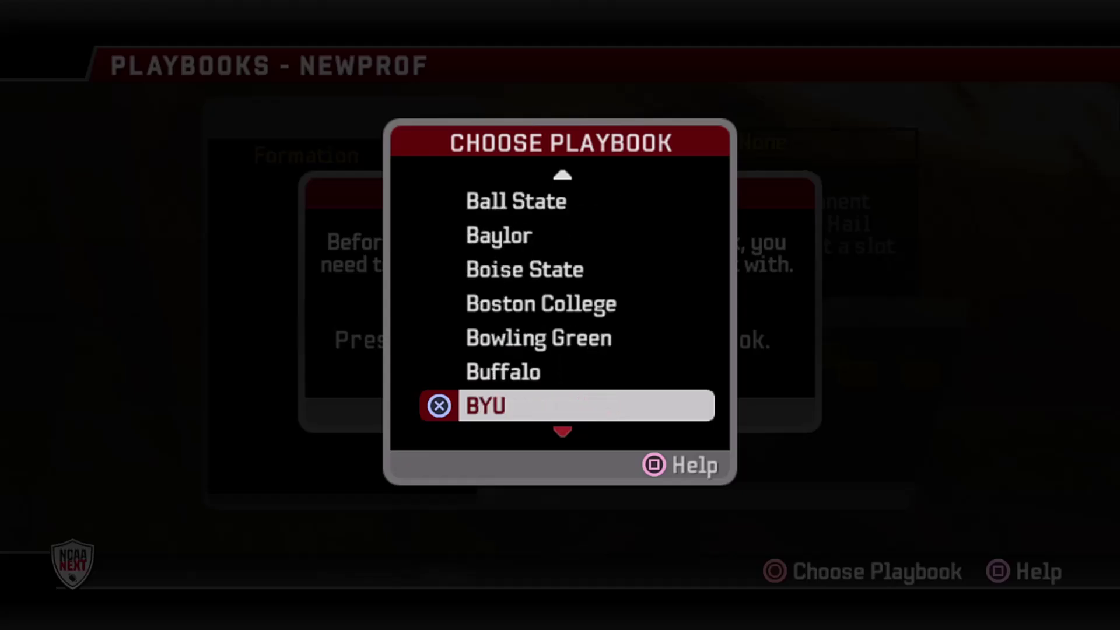
key("Down")
key("Down")
key("Down")
key("Down")
key("Down")
key("Down")
key("Down")
key("Down")
key("Down")
key("Down")
key("Down")
key("Down")
key("Down")
key("Down")
key("Down")
key("Down")
key("Down")
key("Down")
key("Down")
key("Down")
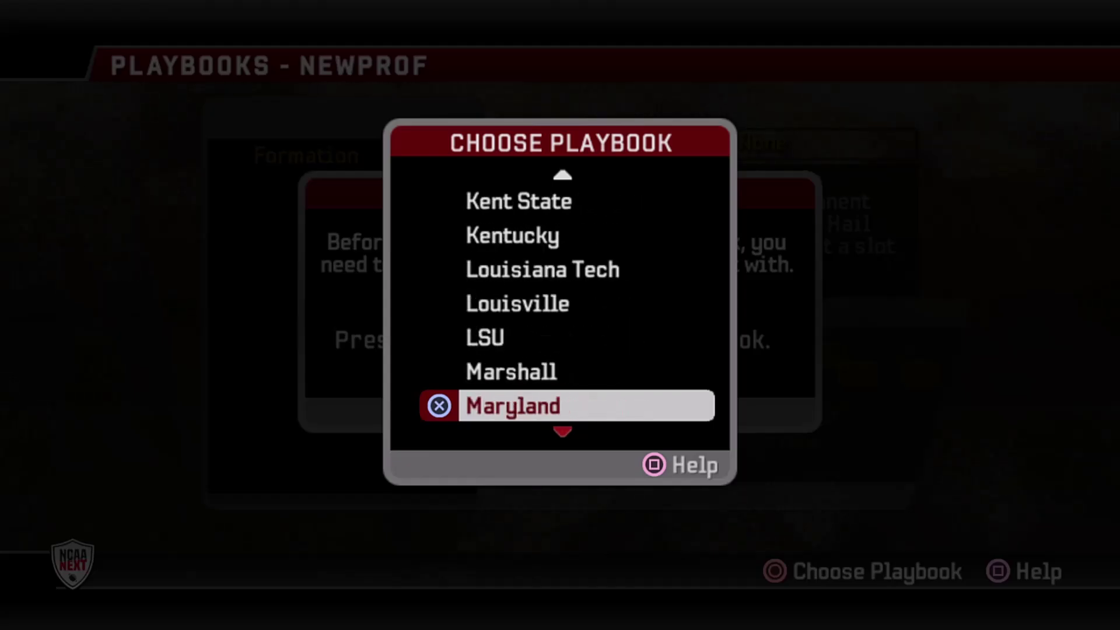
key("Down")
key("Down")
key("Down")
key("Down")
key("Down")
key("Down")
key("Down")
key("Down")
key("Down")
key("Down")
key("Down")
key("Down")
key("Down")
key("Down")
key("Down")
key("Down")
key("Down")
key("Down")
key("Down")
key("Down")
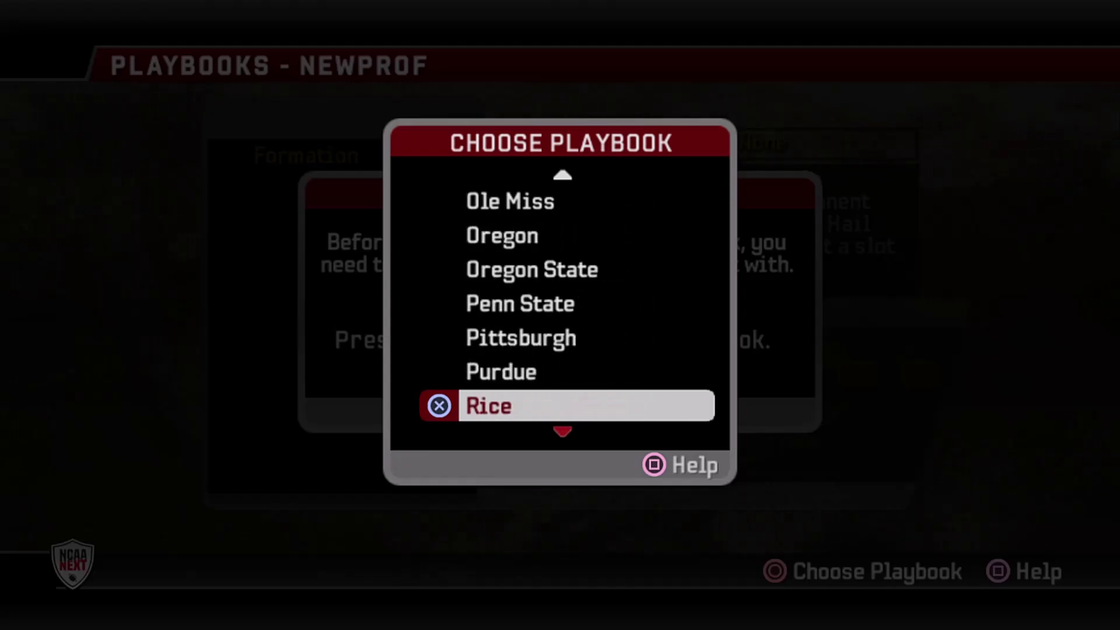
key("Down")
key("Down")
key("Down")
key("Down")
key("Down")
key("Down")
key("Down")
key("Down")
key("Down")
key("Down")
key("Down")
key("Down")
key("Down")
key("Down")
key("Down")
key("Down")
key("Down")
key("Down")
key("Down")
key("Down")
key("Down")
key("Down")
key("Down")
key("Down")
key("Down")
key("Down")
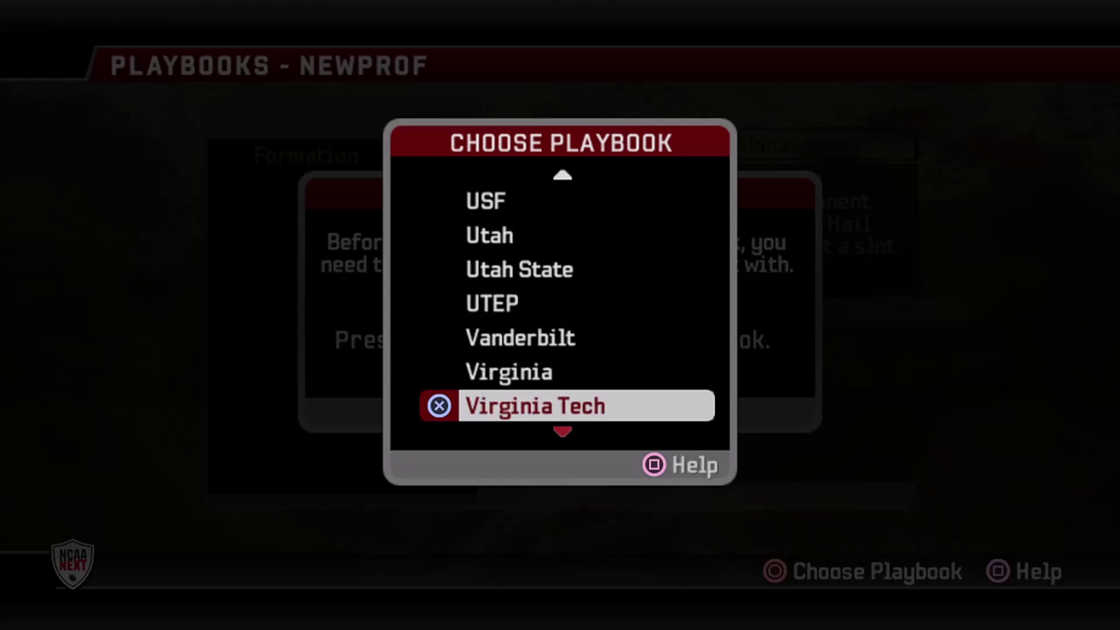
key("Up")
key("Up")
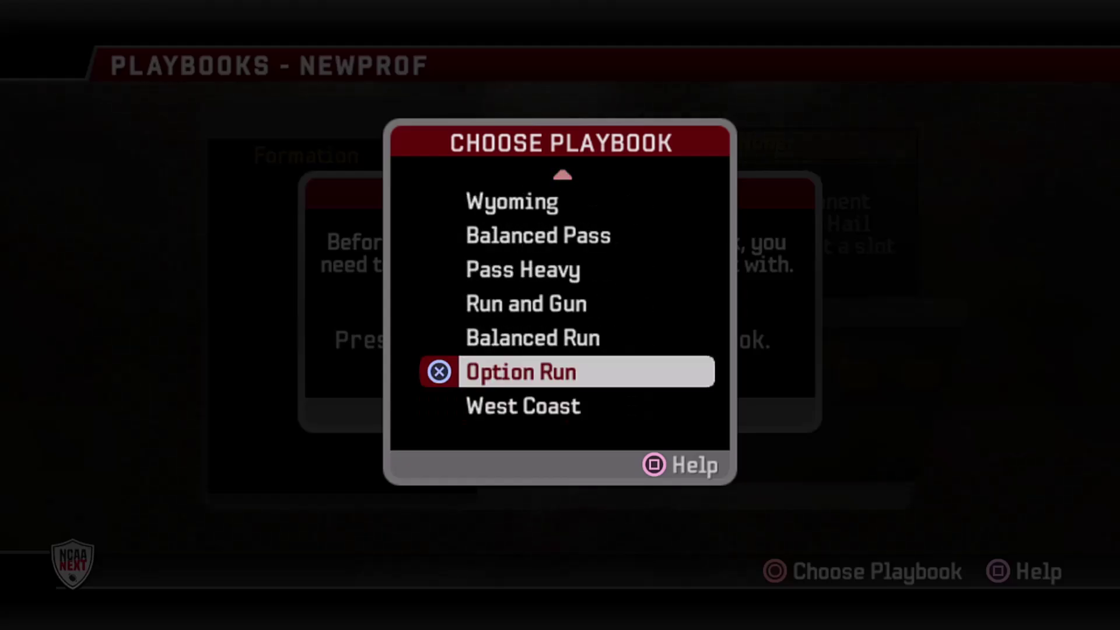
key("Up")
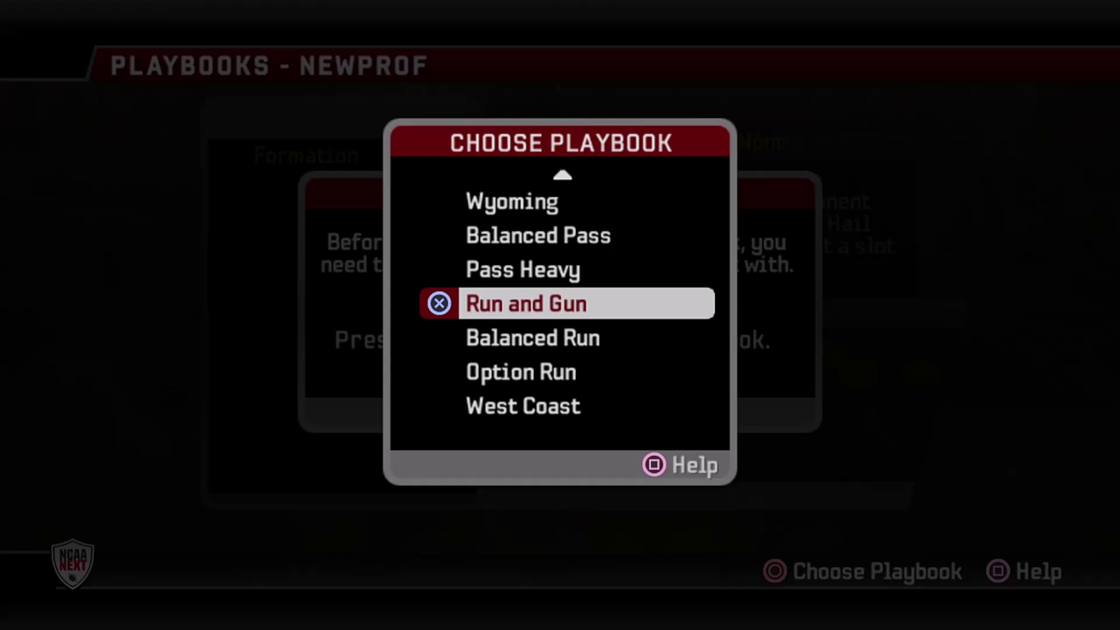
key("Up")
key("Up")
key("Up")
key("Up")
key("Up")
key("Up")
key("Up")
key("Up")
key("Up")
key("Up")
key("Up")
key("Up")
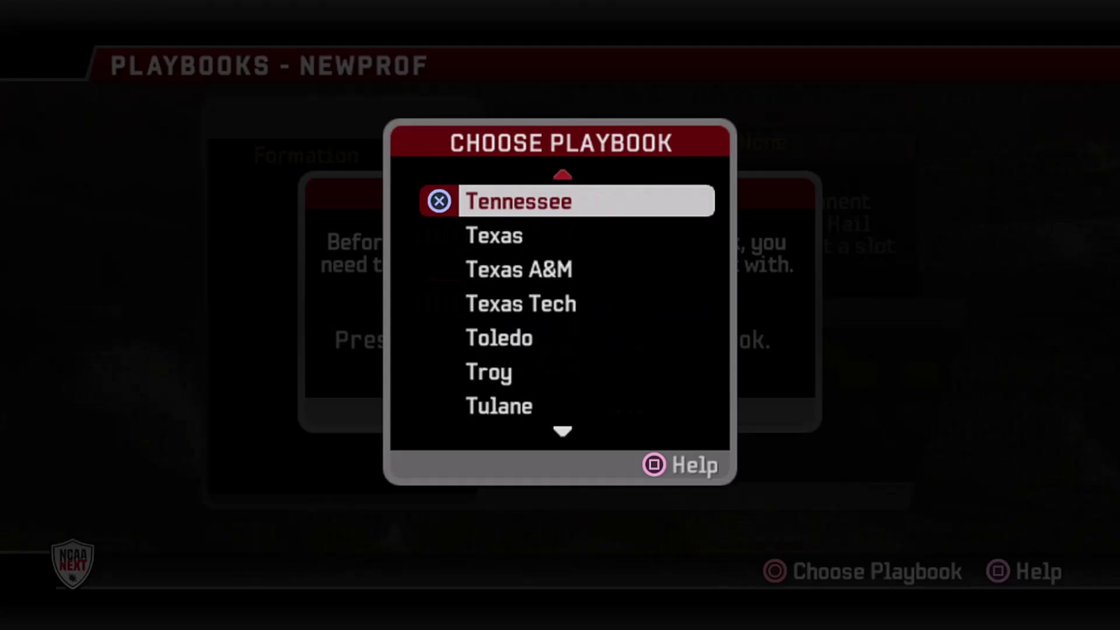
key("Up")
key("Up")
key("Up")
key("Up")
key("Up")
key("Up")
key("Up")
key("Up")
key("Up")
key("Up")
key("Up")
key("Up")
key("Up")
key("Up")
key("Up")
key("Up")
key("Up")
key("Up")
key("Up")
key("Up")
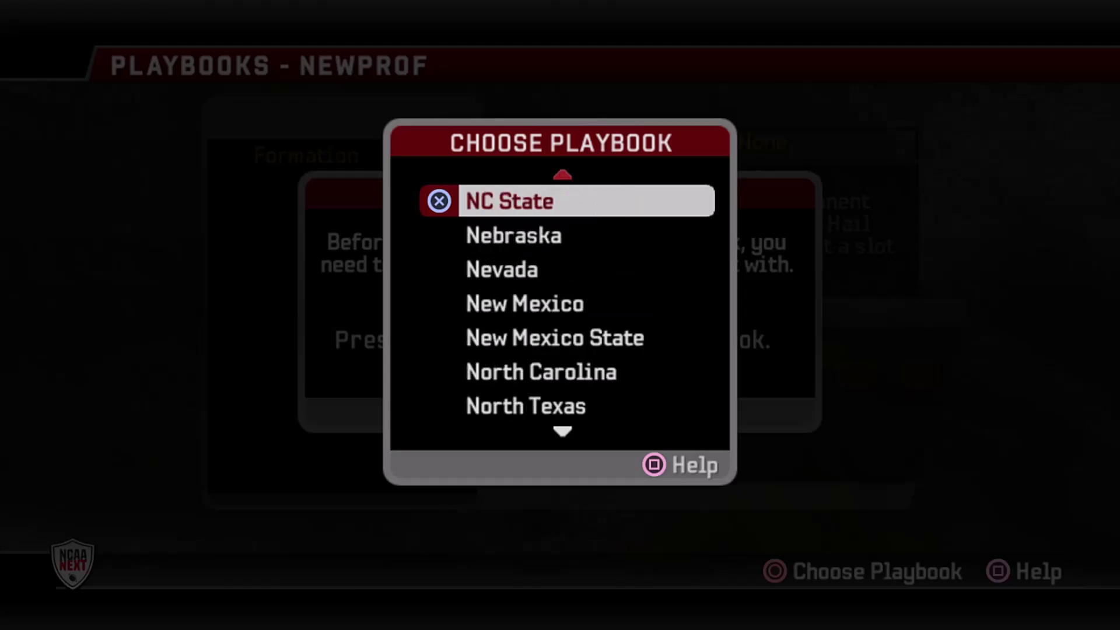
key("Up")
key("Up")
key("Up")
key("Up")
key("Up")
key("Up")
key("Up")
key("Up")
key("Up")
key("Up")
key("Up")
key("Up")
key("Up")
key("Up")
key("Up")
key("Up")
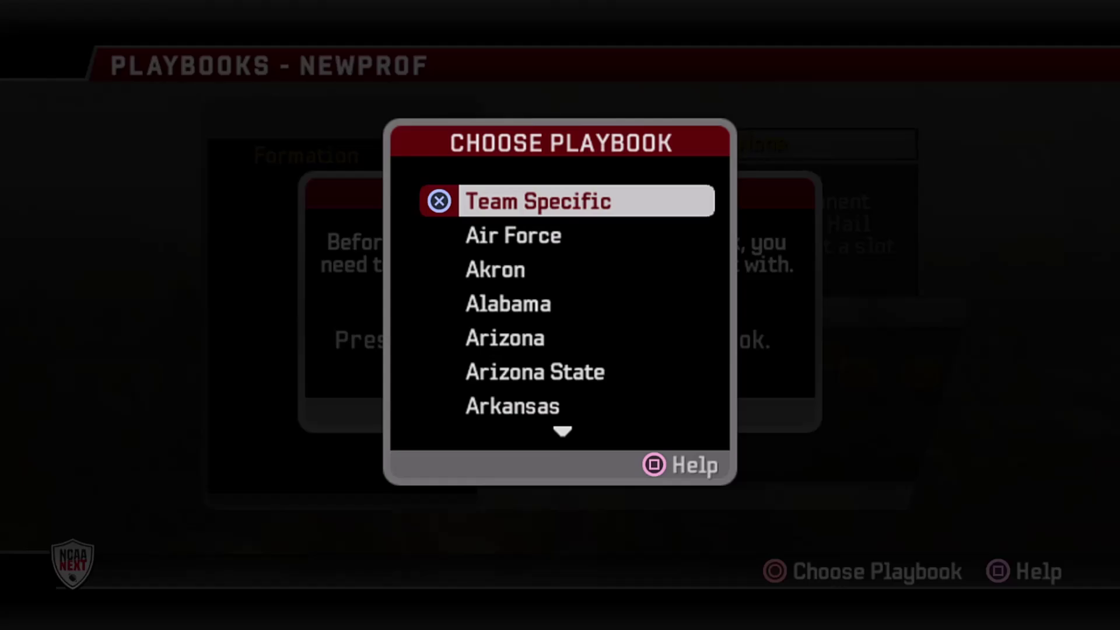
key("Down")
key("Return")
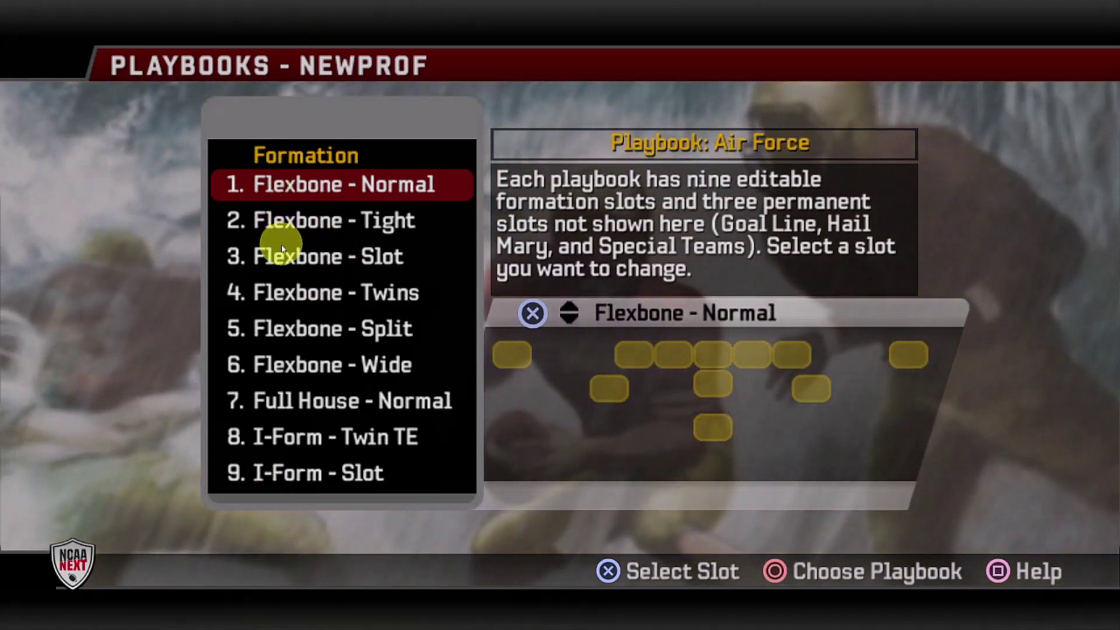
key("Down")
key("Down")
key("Down")
key("Down")
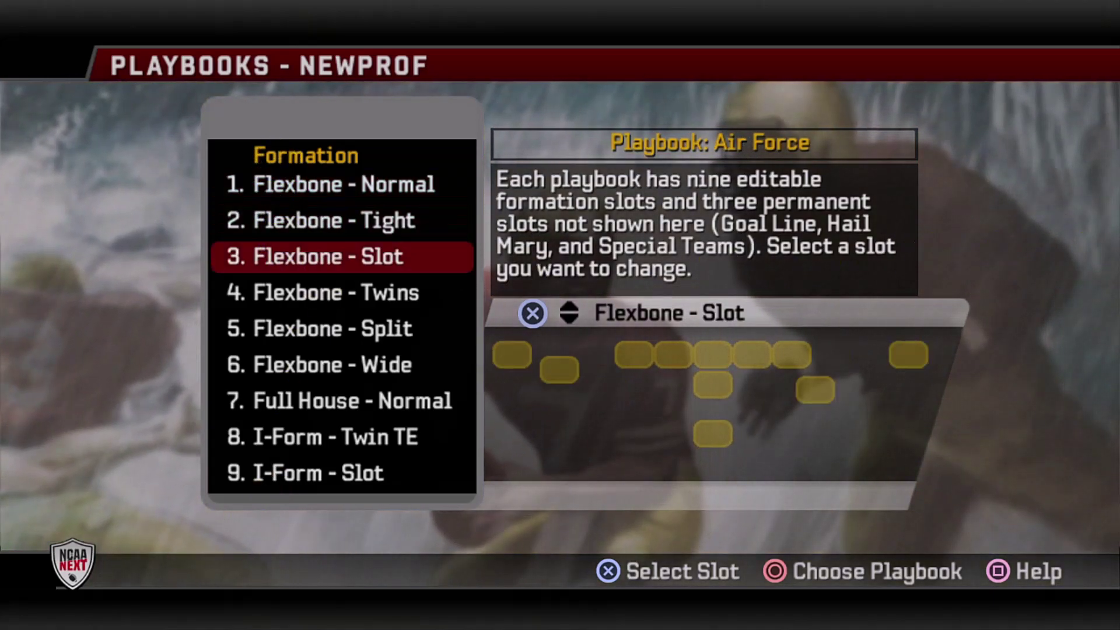
key("Down")
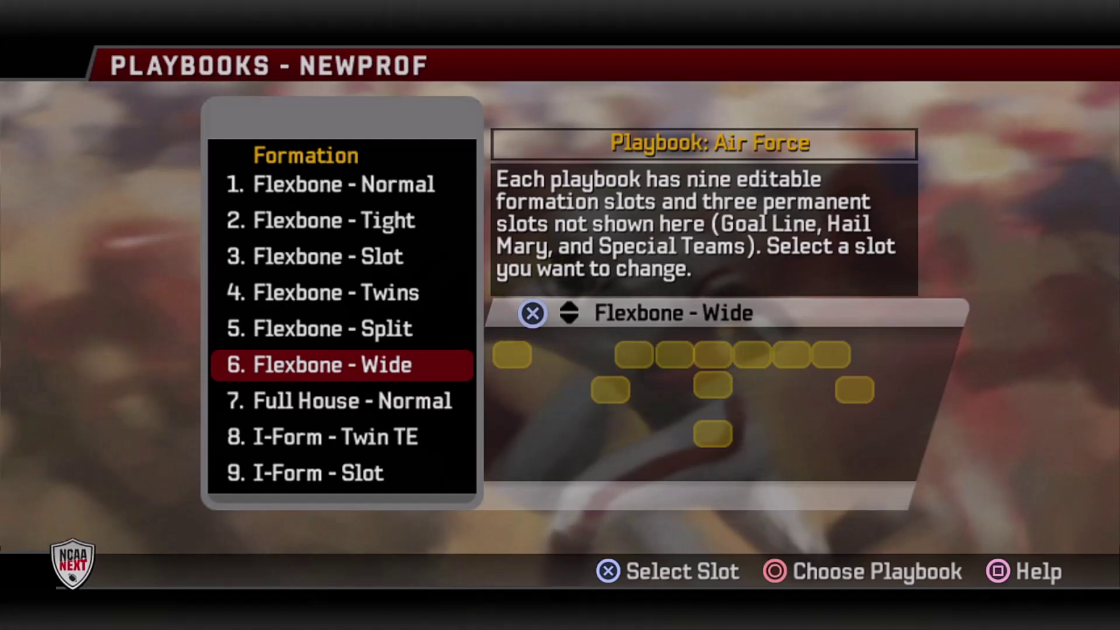
key("Up")
key("Up")
key("Up")
key("Up")
key("Up")
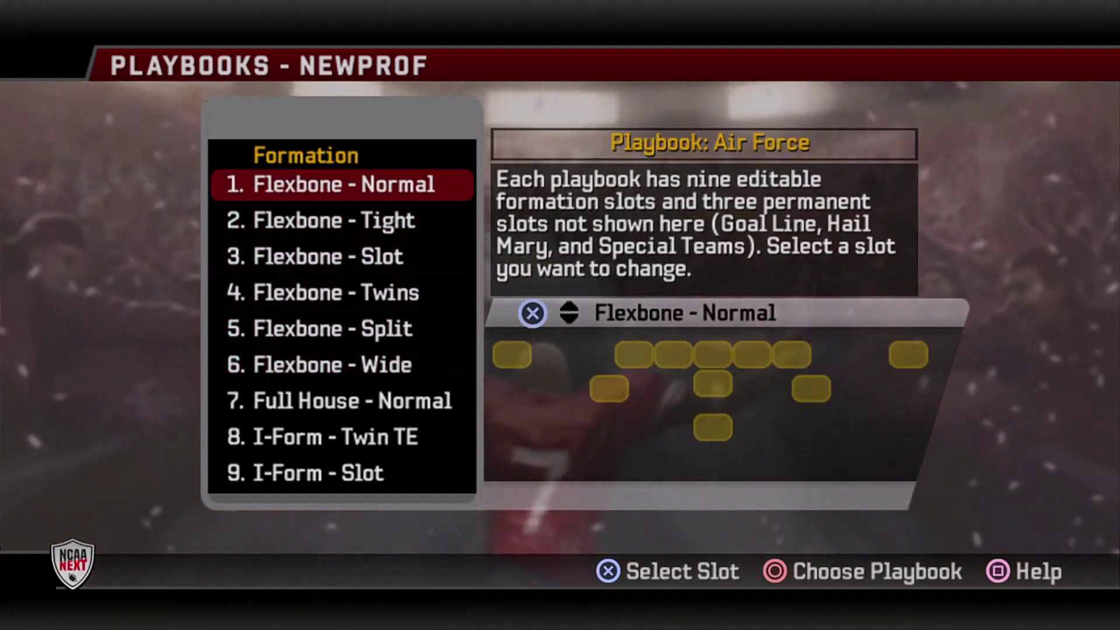
key("Return")
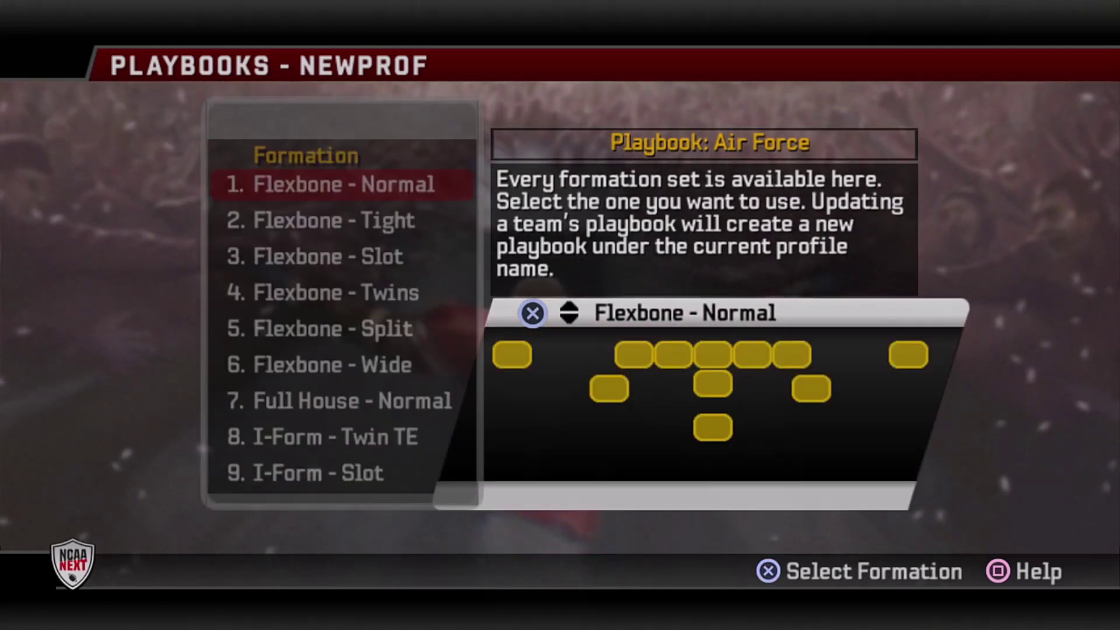
key("Down")
key("Down")
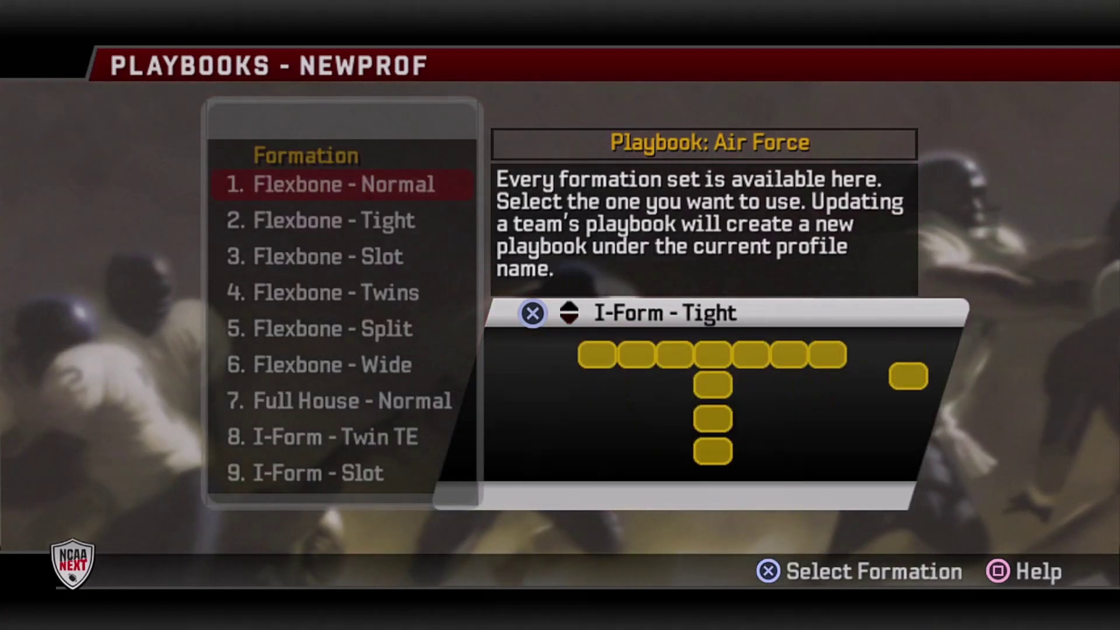
key("Down")
key("Up")
key("Up")
key("Up")
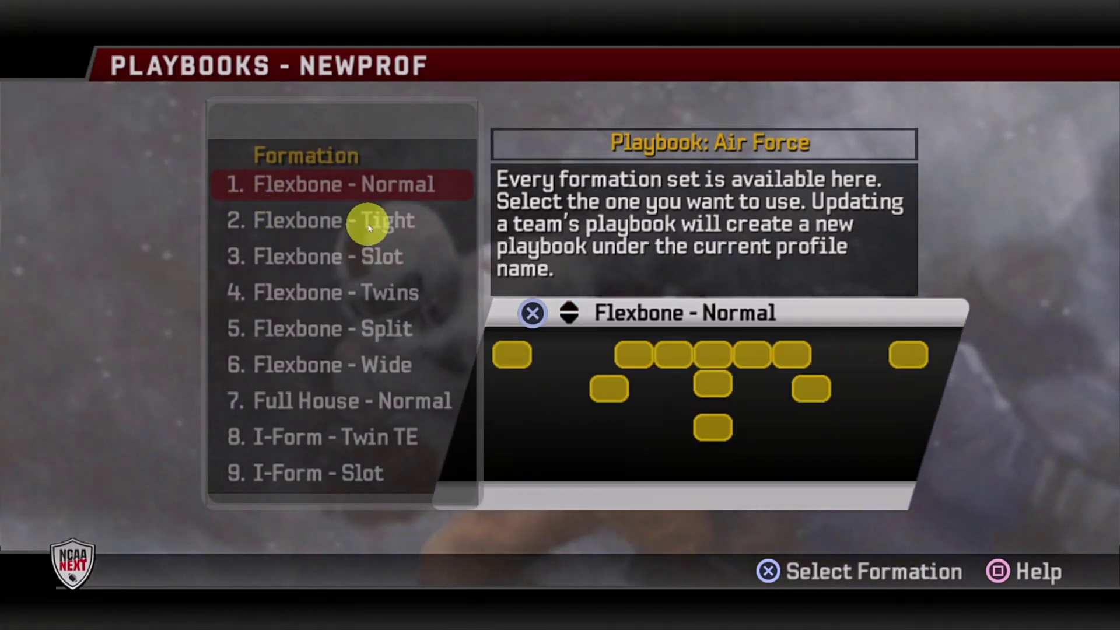
key("Down")
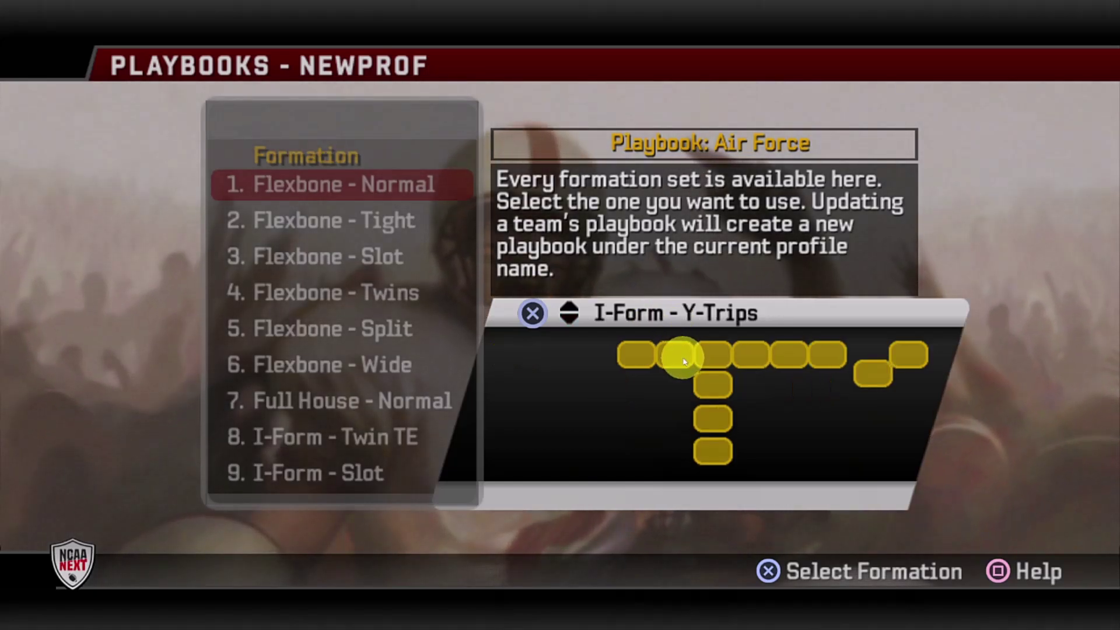
key("Up")
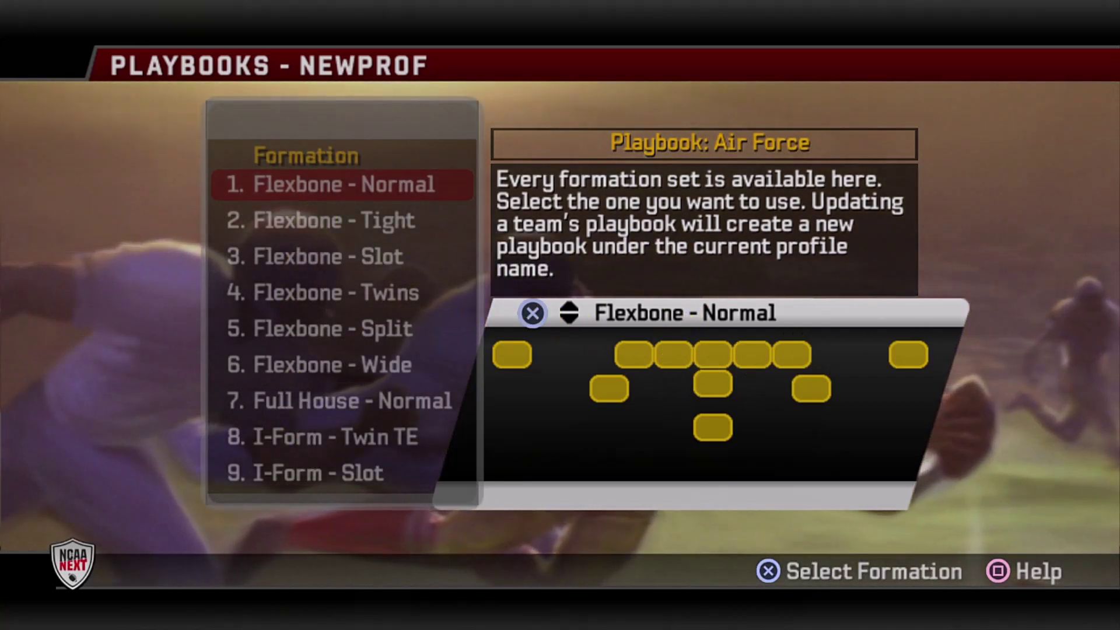
key("Escape")
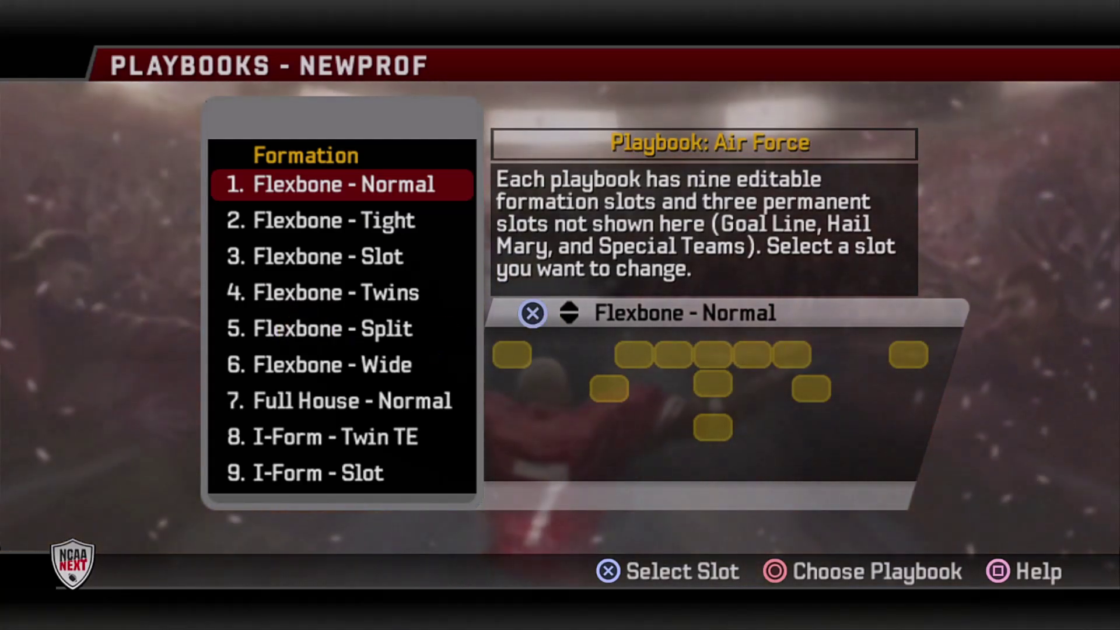
Put I-Form - Y-Trips in slot 1 and Flexbone - Normal in slot 5
key("Return")
key("Down")
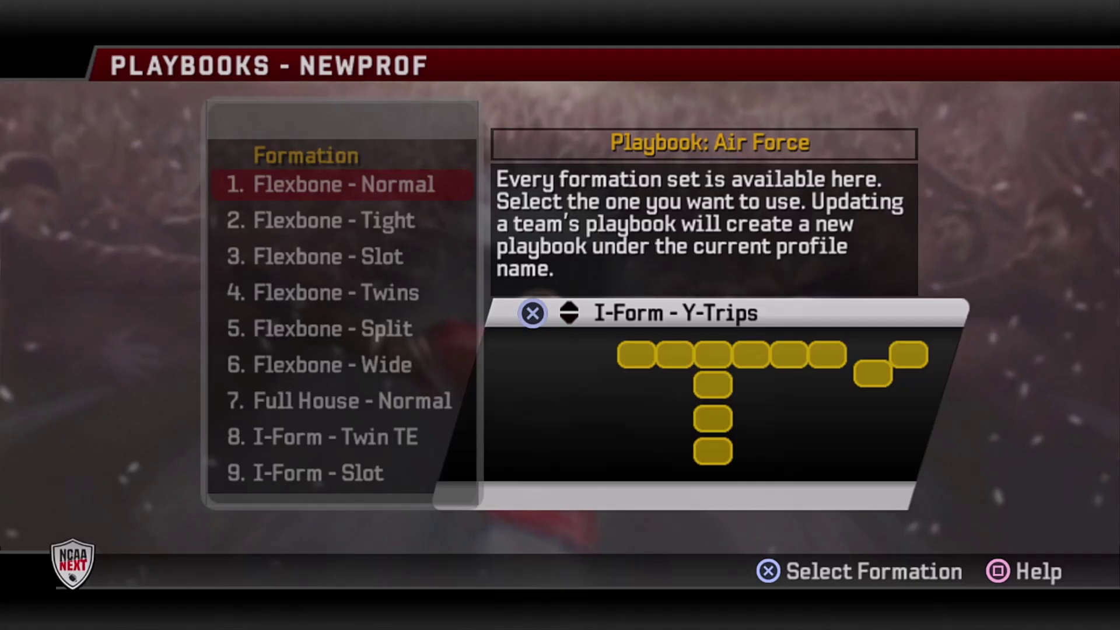
key("Return")
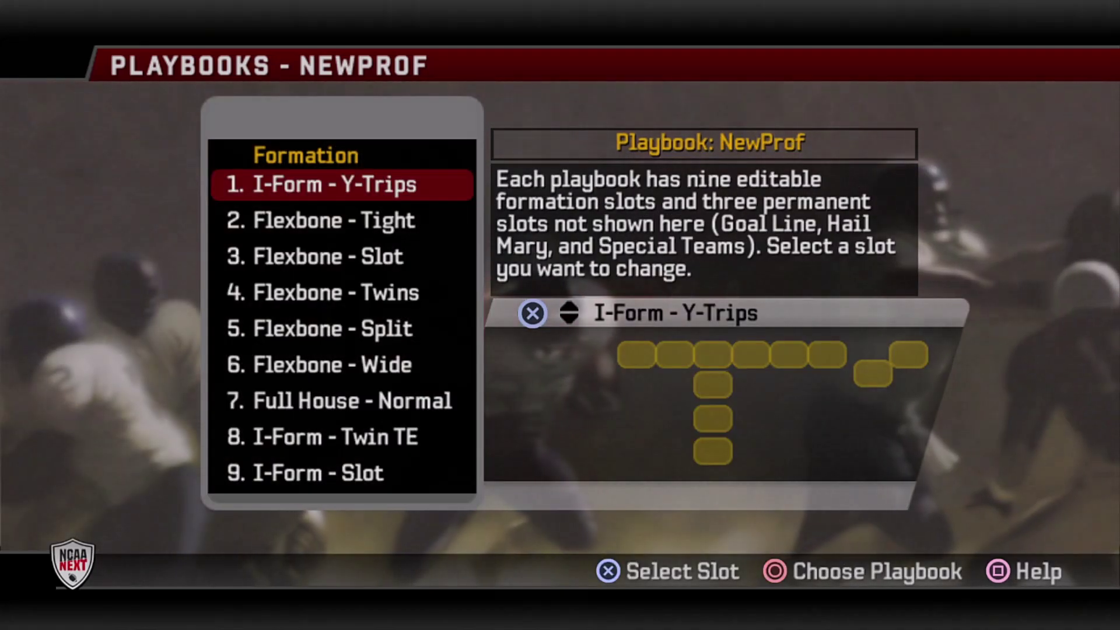
key("Down")
key("Down")
key("Down")
key("Down")
key("Return")
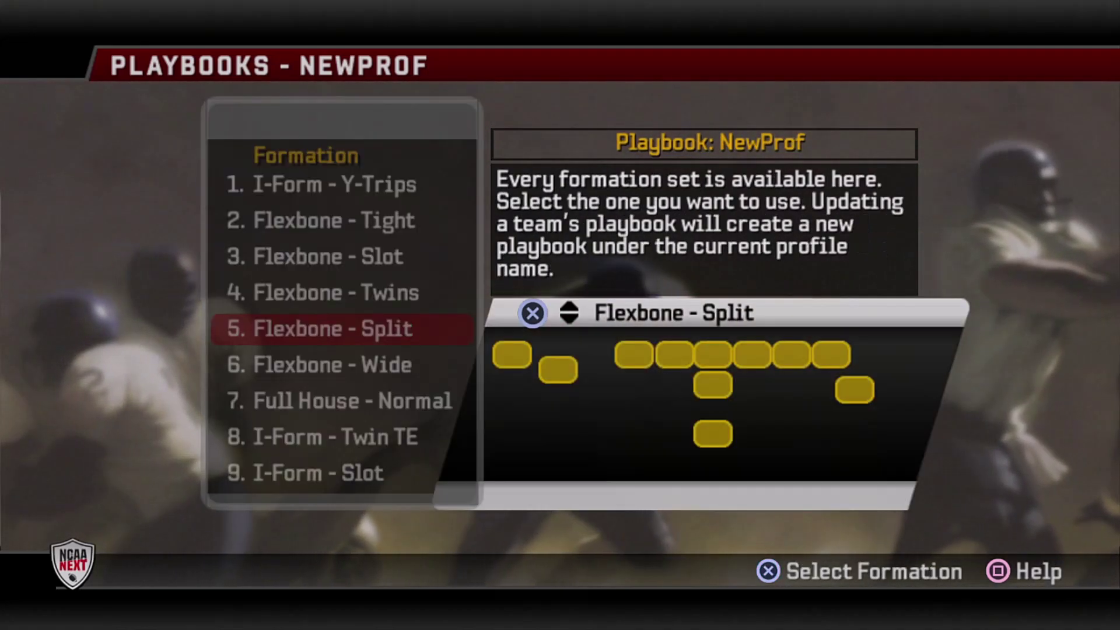
key("Down")
key("Down")
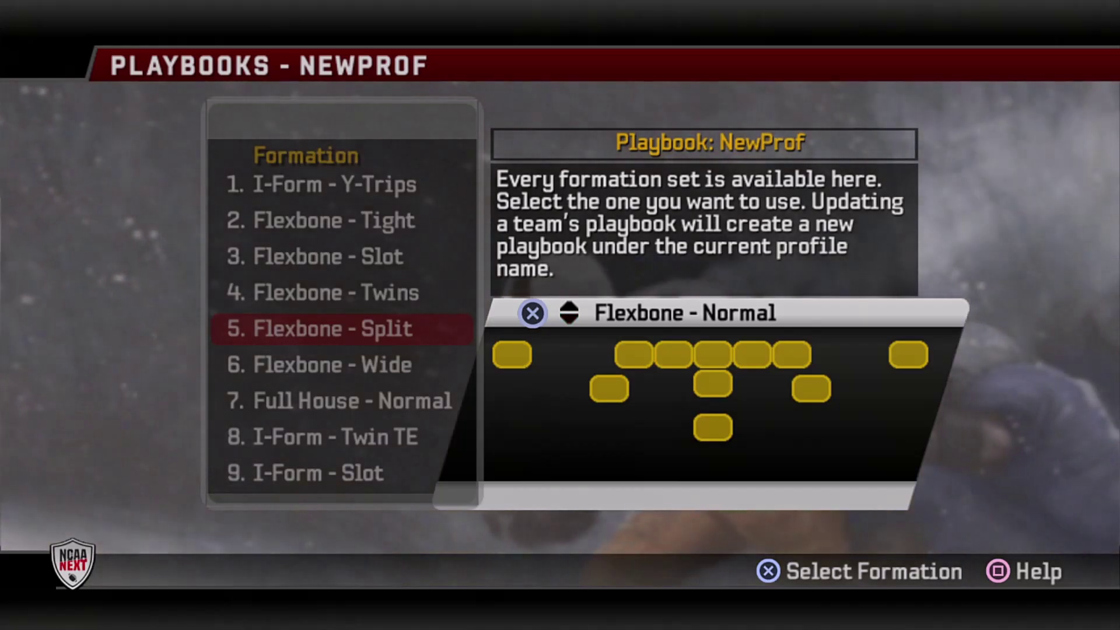
key("Return")
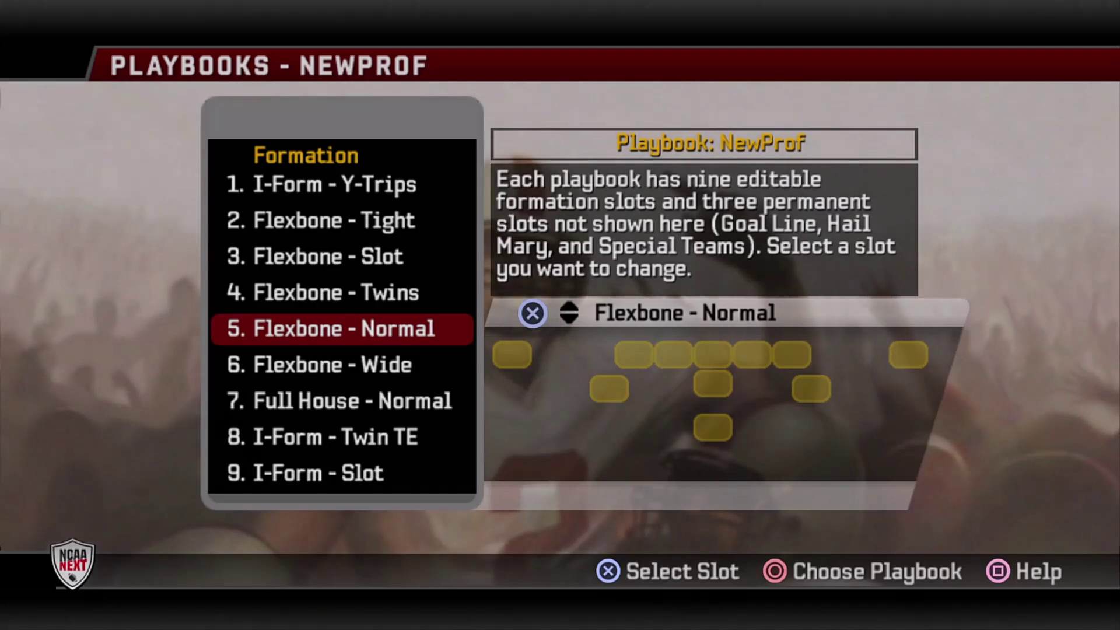
Replace slot 1's formation with Shotgun - Y-Trips
key("Up")
key("Up")
key("Up")
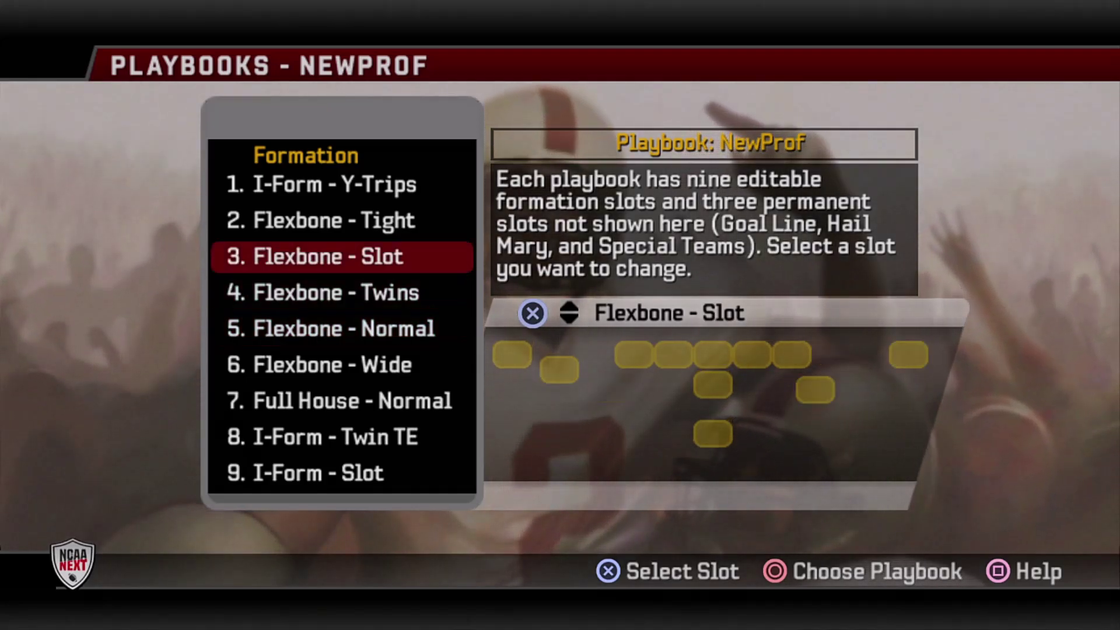
key("Down")
key("Down")
key("Down")
key("Down")
key("Up")
key("Up")
key("Up")
key("Up")
key("Up")
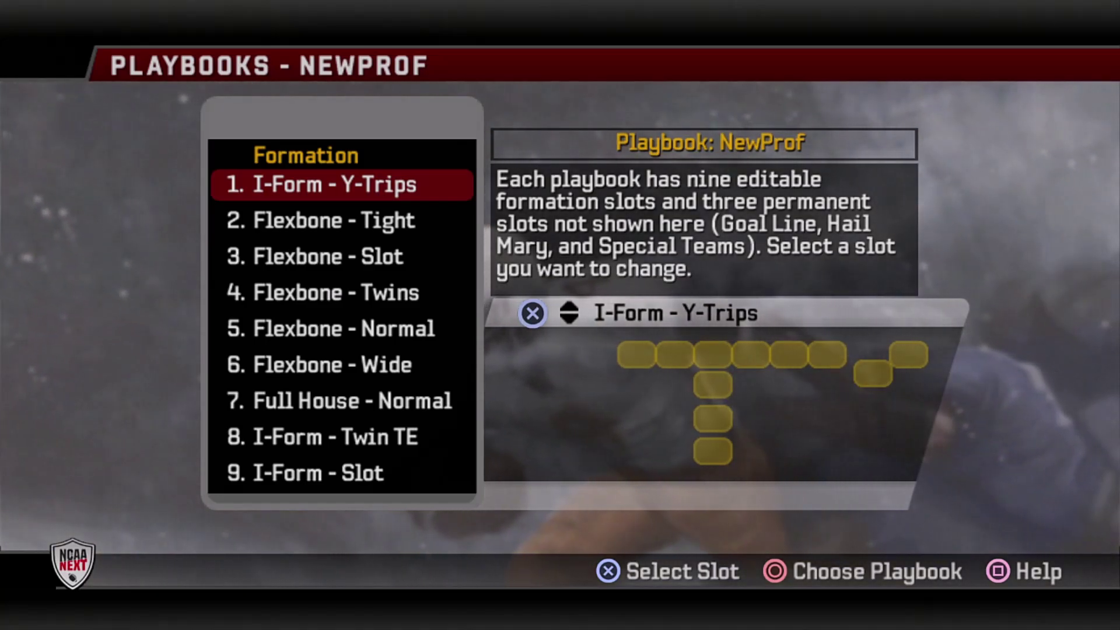
key("Return")
key("Down")
key("Down")
key("Down")
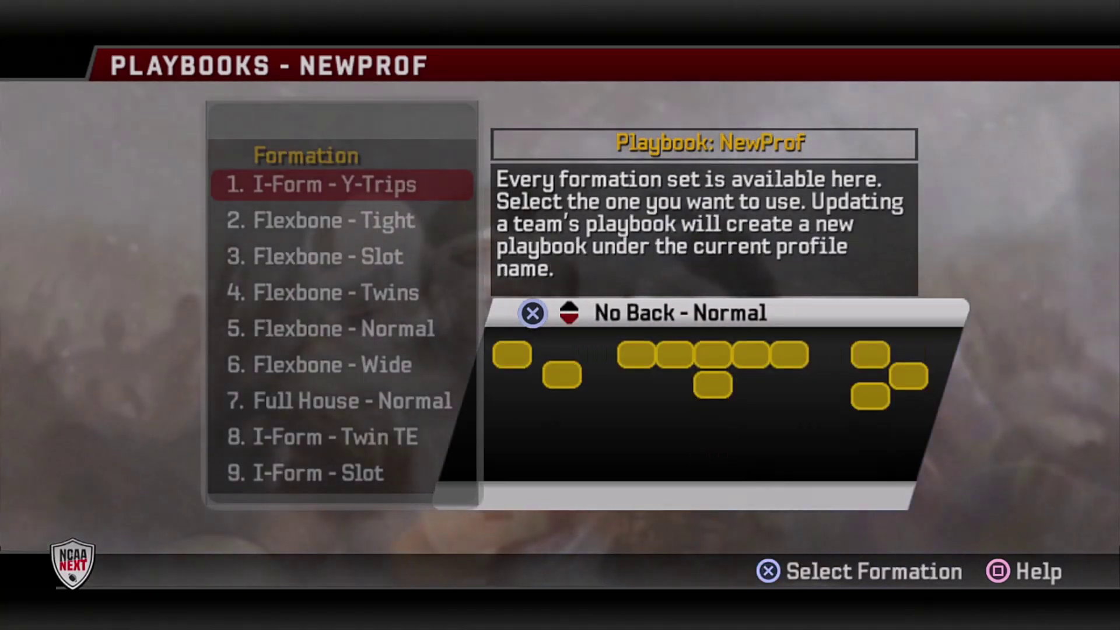
key("Down")
key("Return")
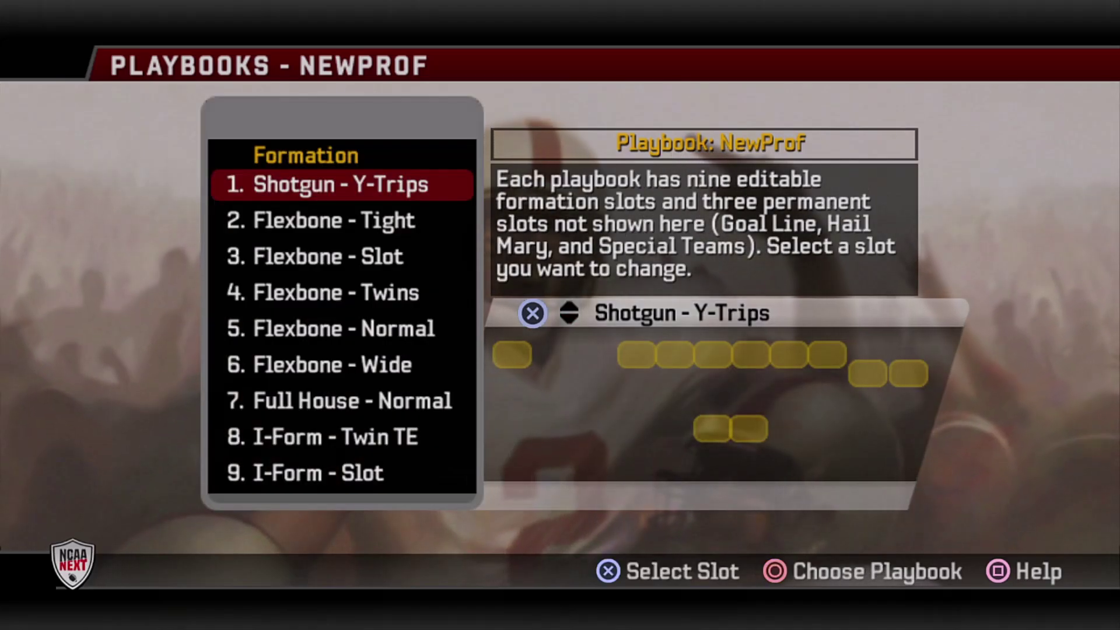